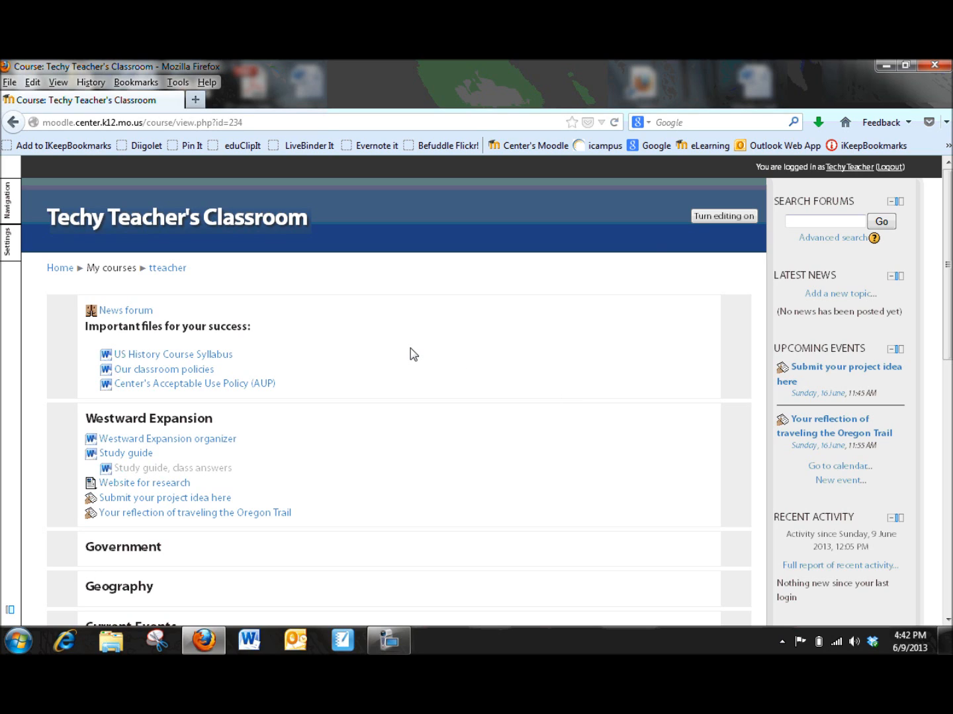
# Step: Add a forum named "Hardships on the Oregon Trail" to the Westward Expansion section, with an introduction asking about pioneers' hardships and reasons for the journey
pyautogui.click(711, 216)
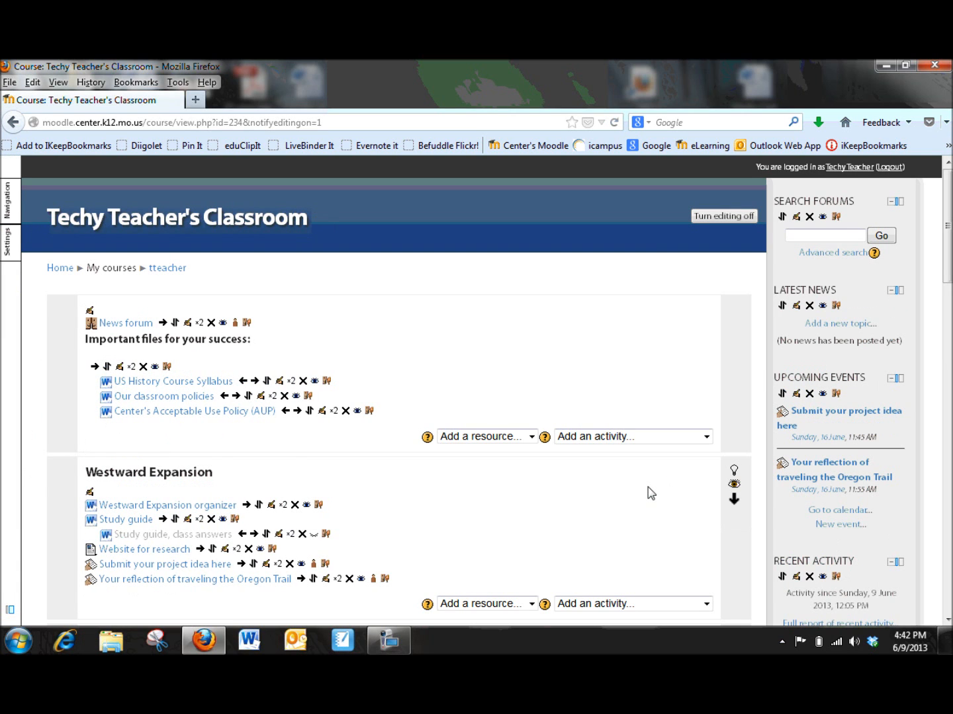
pyautogui.scroll(-3, 648, 487)
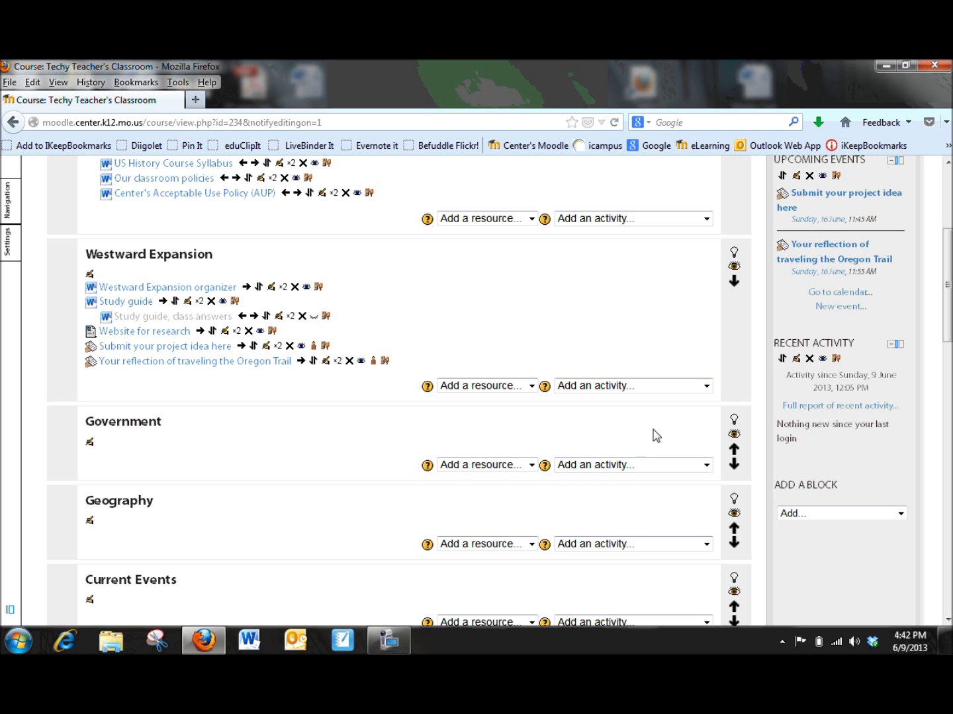
pyautogui.click(706, 386)
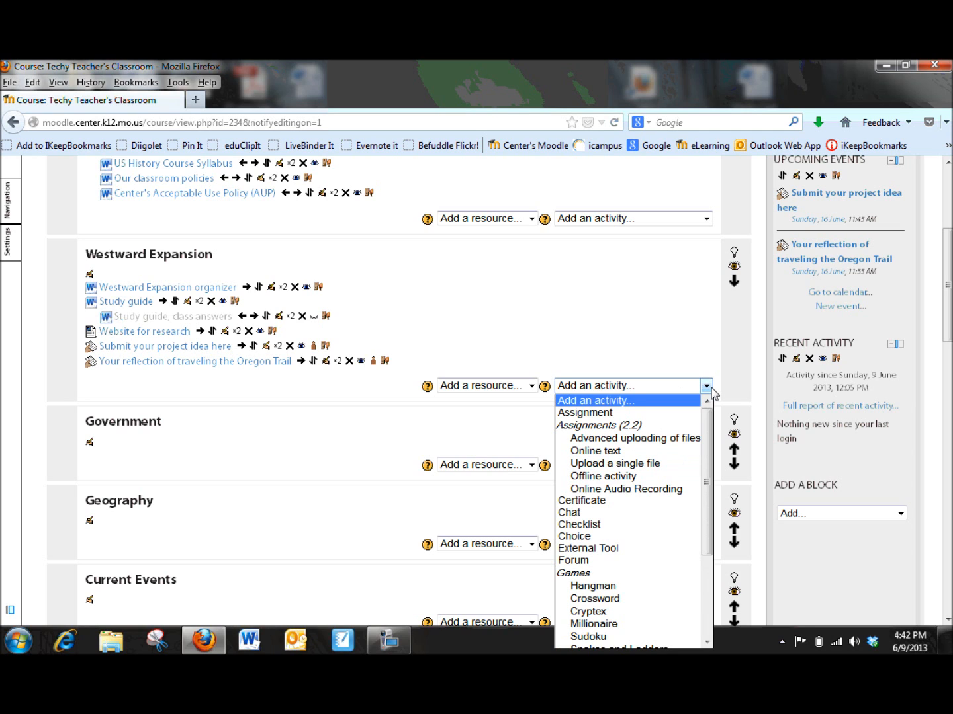
pyautogui.click(659, 562)
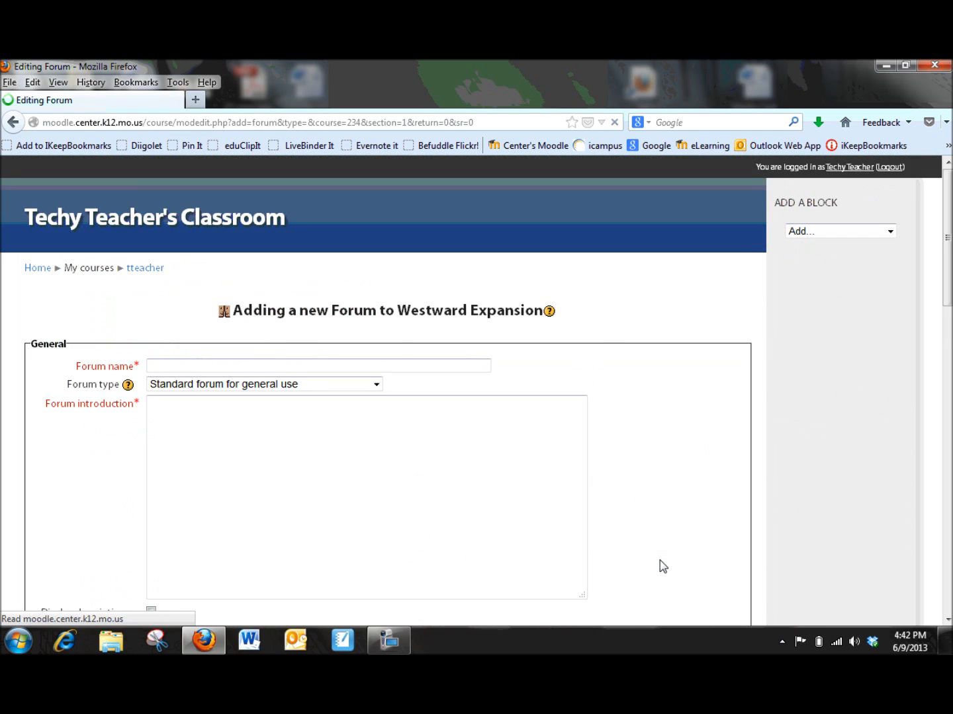
pyautogui.click(193, 364)
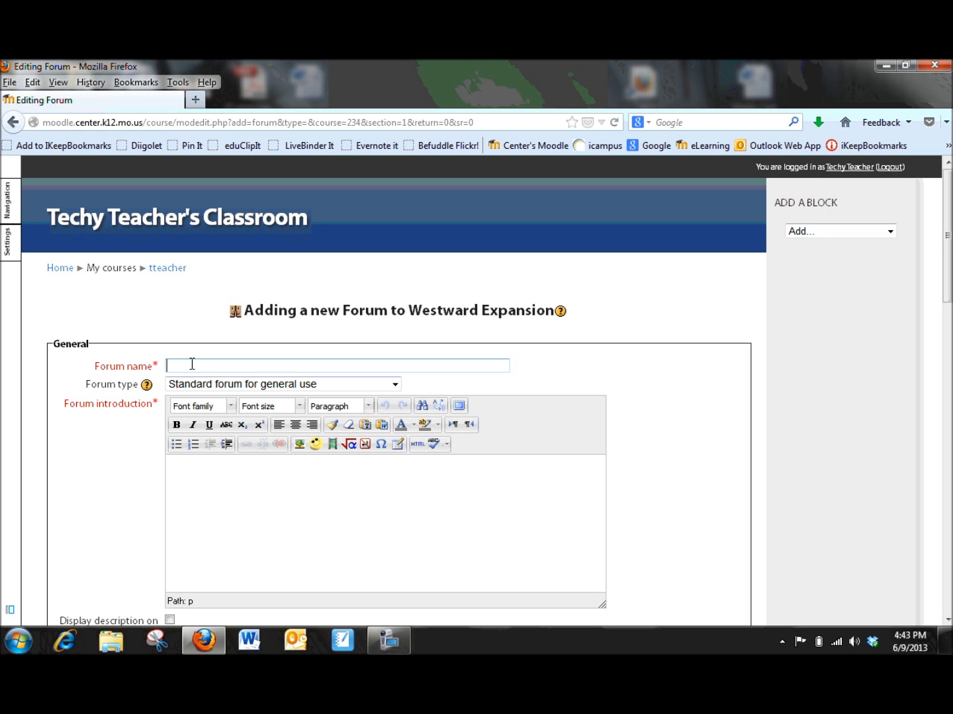
pyautogui.write('Hardships on the Oregon Trail')
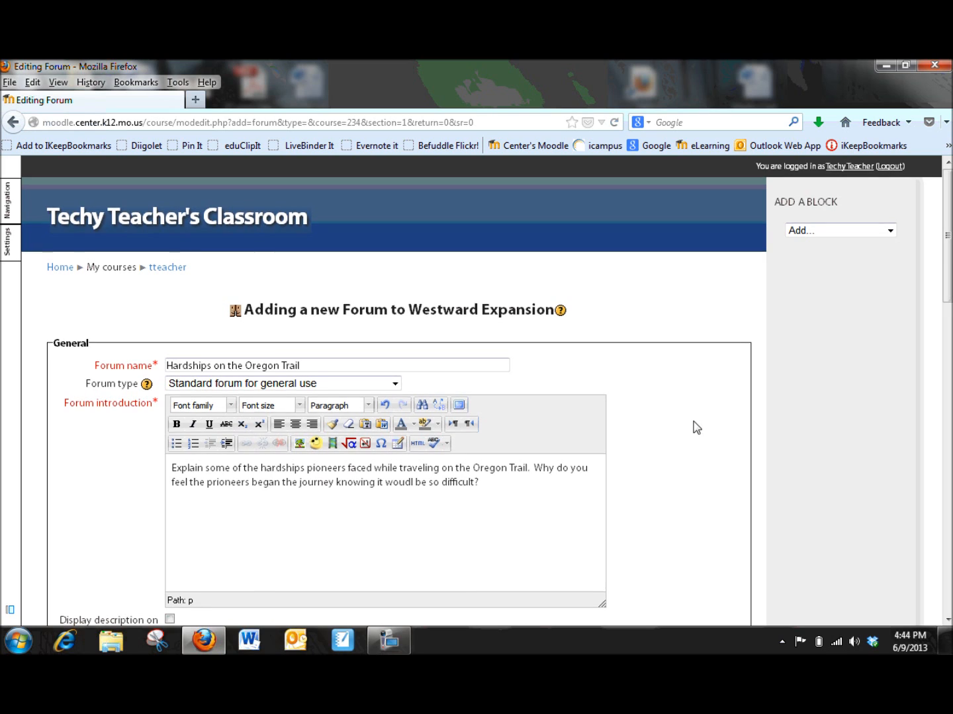
# Step: Set the forum's read tracking to On, keeping Optional subscription and the 500KB maximum attachment size
pyautogui.scroll(-5, 697, 424)
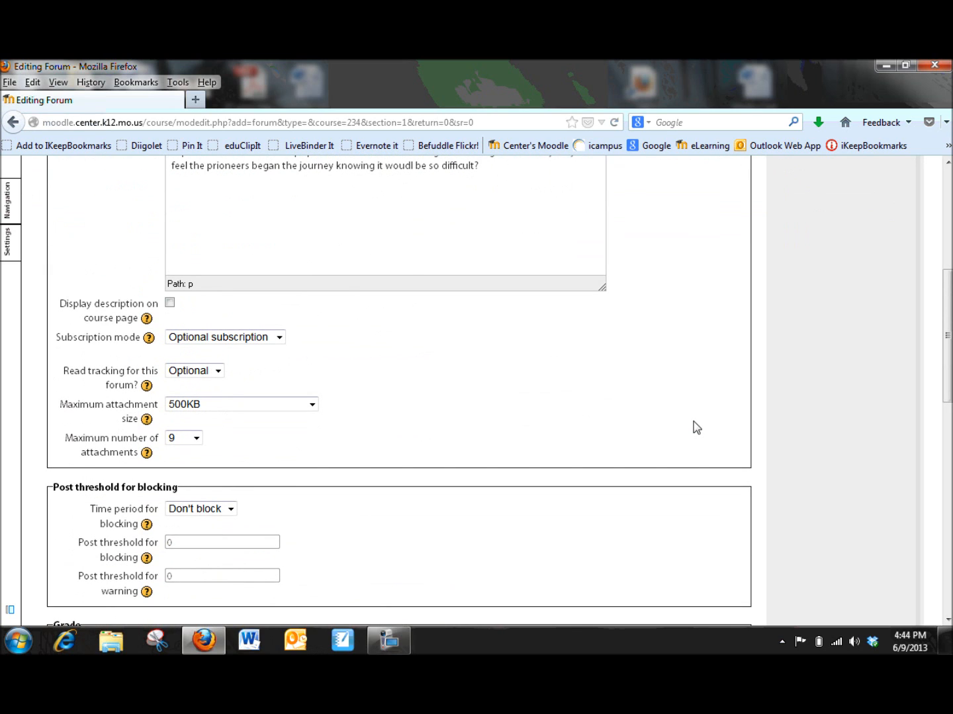
pyautogui.click(272, 338)
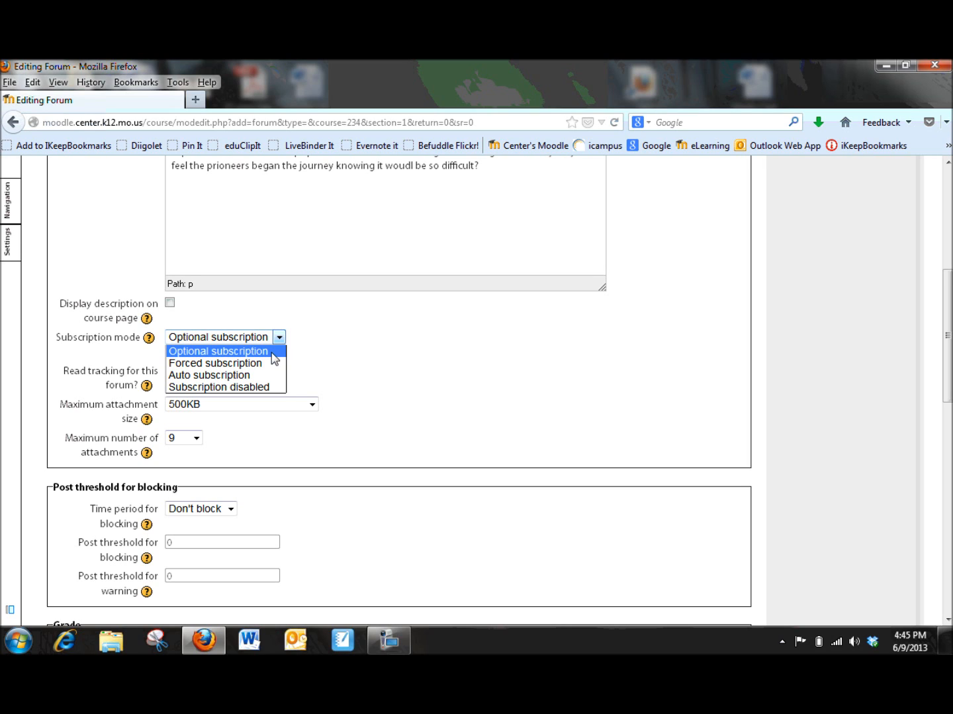
pyautogui.click(387, 384)
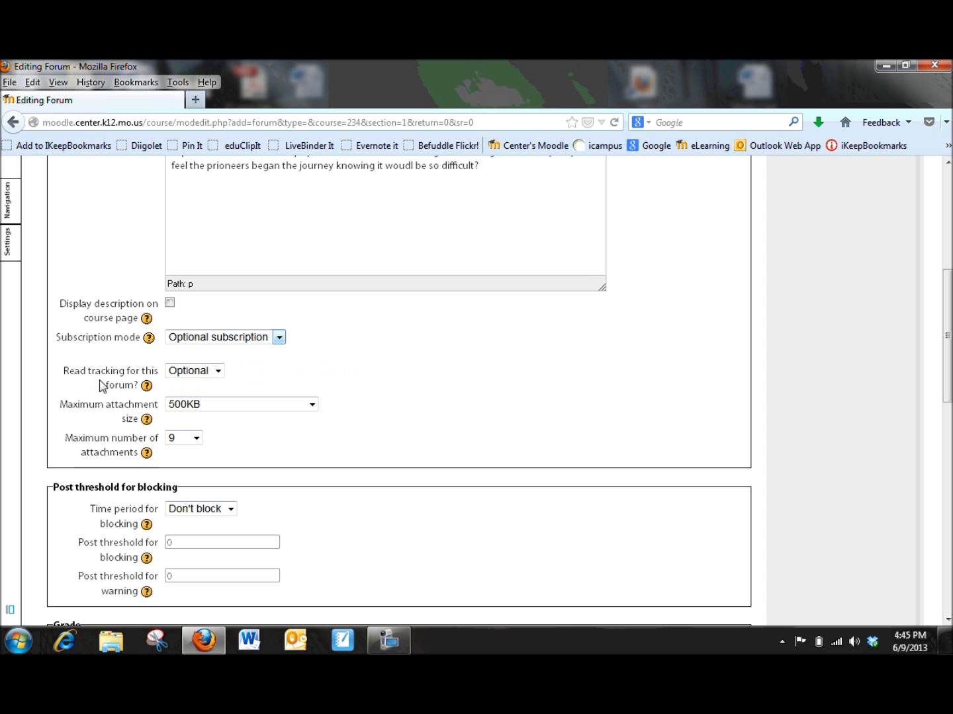
pyautogui.click(217, 373)
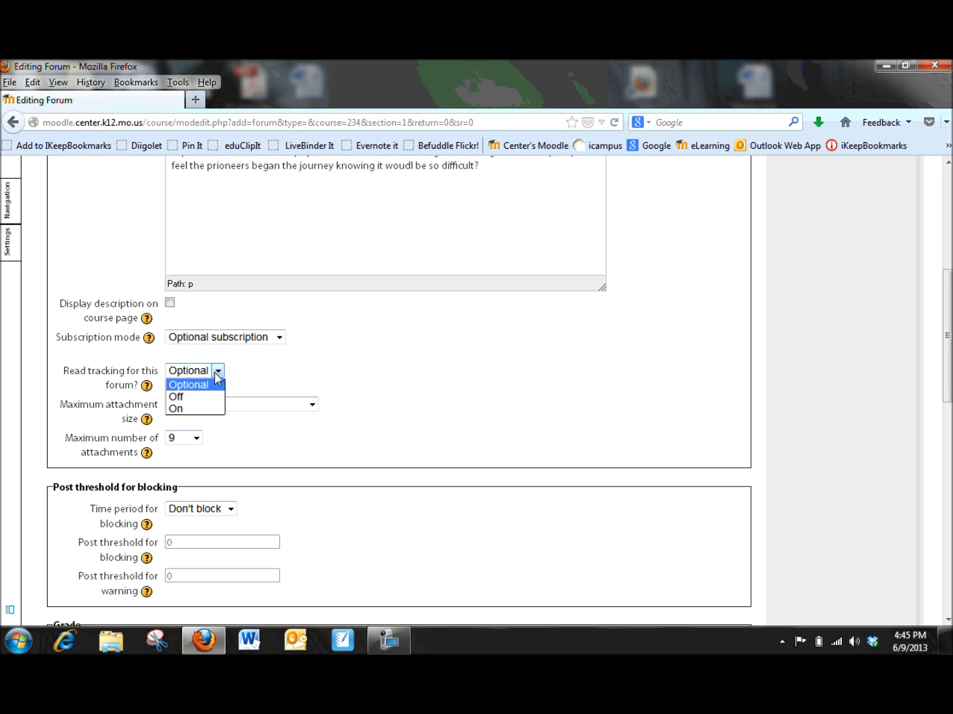
pyautogui.click(210, 408)
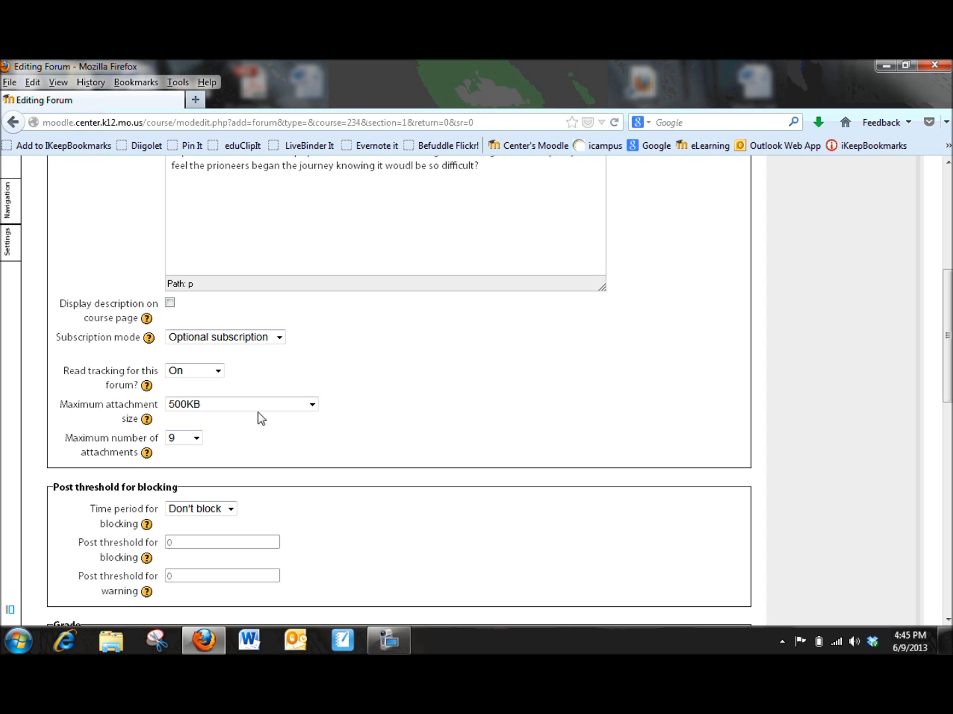
pyautogui.click(312, 405)
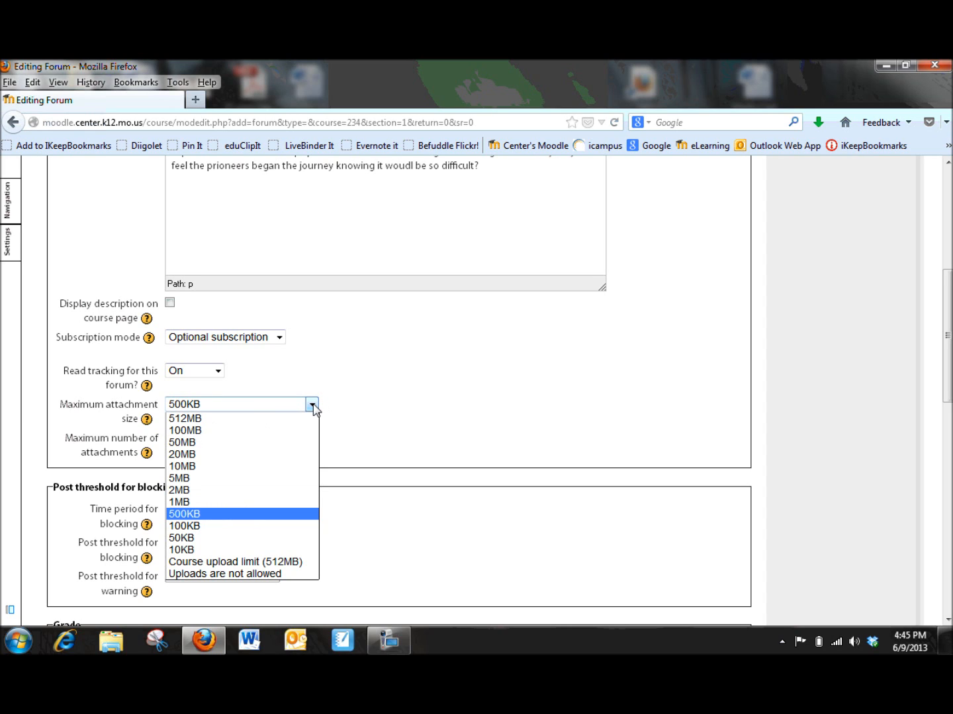
pyautogui.click(357, 411)
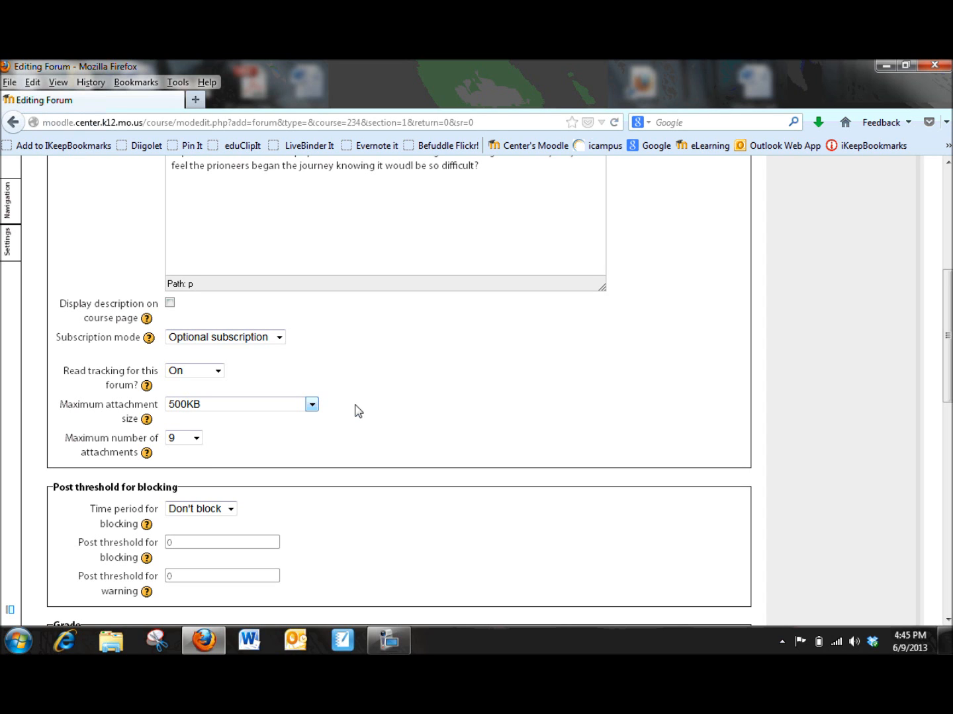
# Step: Keep the forum's remaining grade, rating and access settings as they are, and save it, returning to the course
pyautogui.scroll(-8, 358, 412)
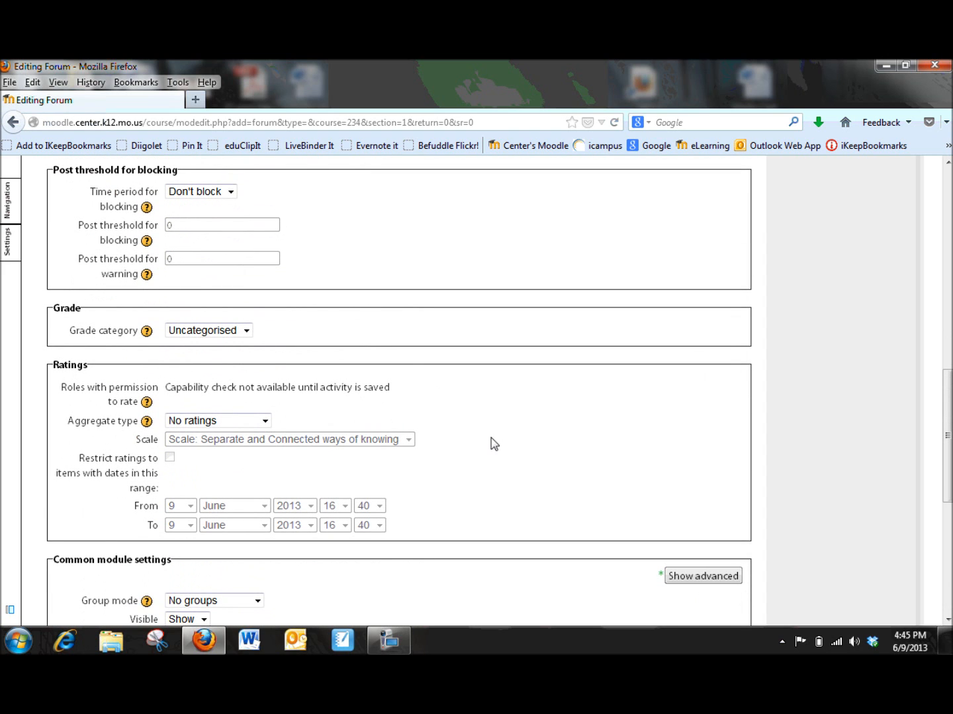
pyautogui.scroll(-9, 491, 444)
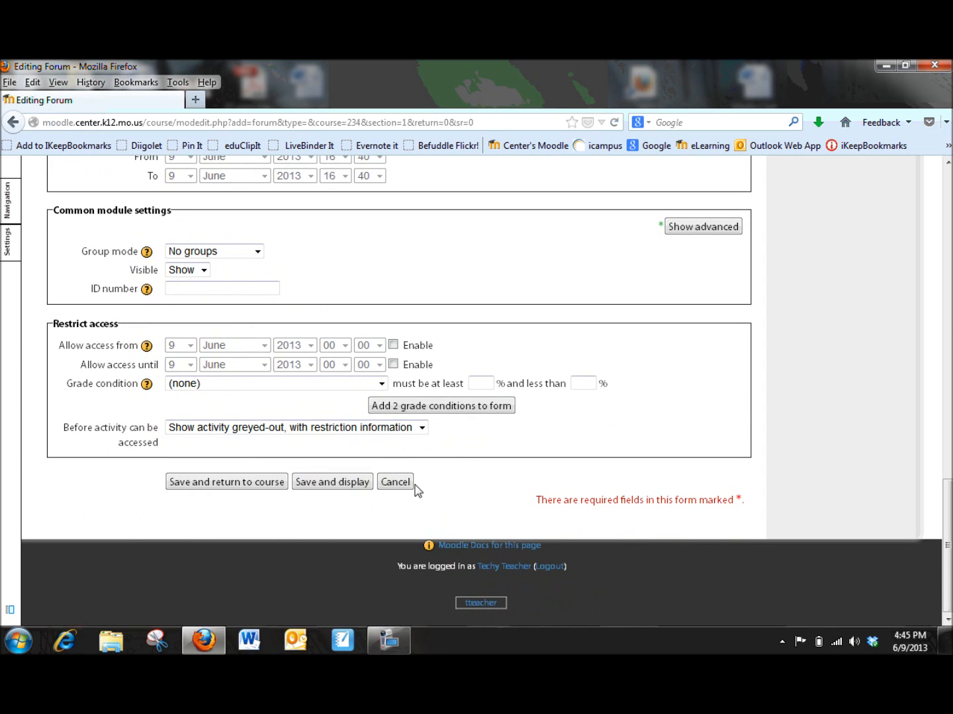
pyautogui.click(240, 488)
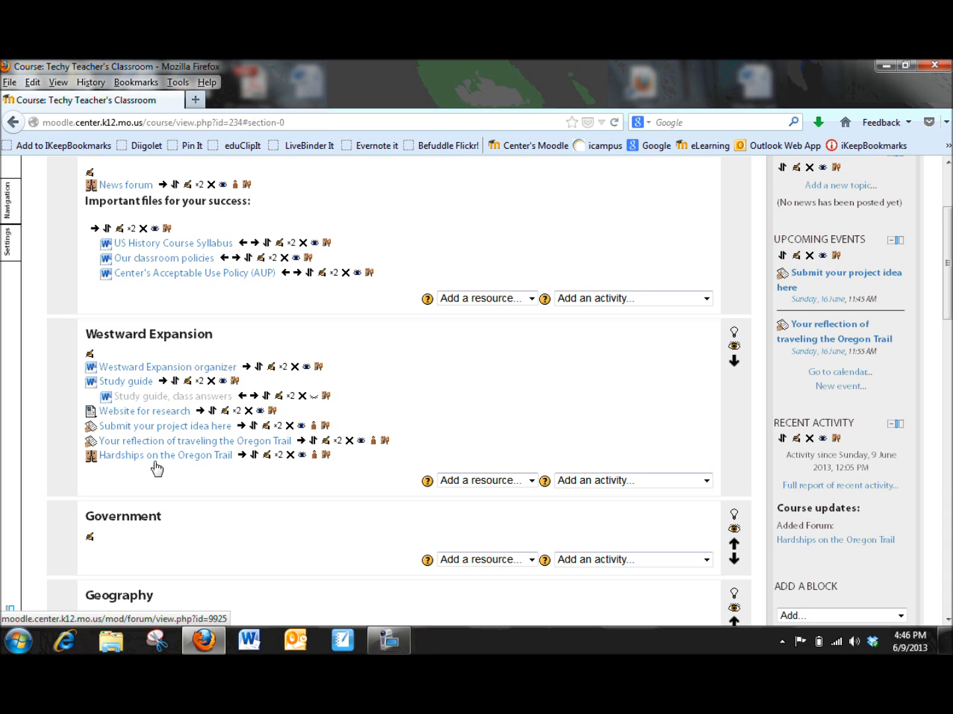
# Step: As the student, open the Hardships forum and post the topic "Pioneers wanted a new life" about trail hardships and starting over in Oregon
pyautogui.click(154, 456)
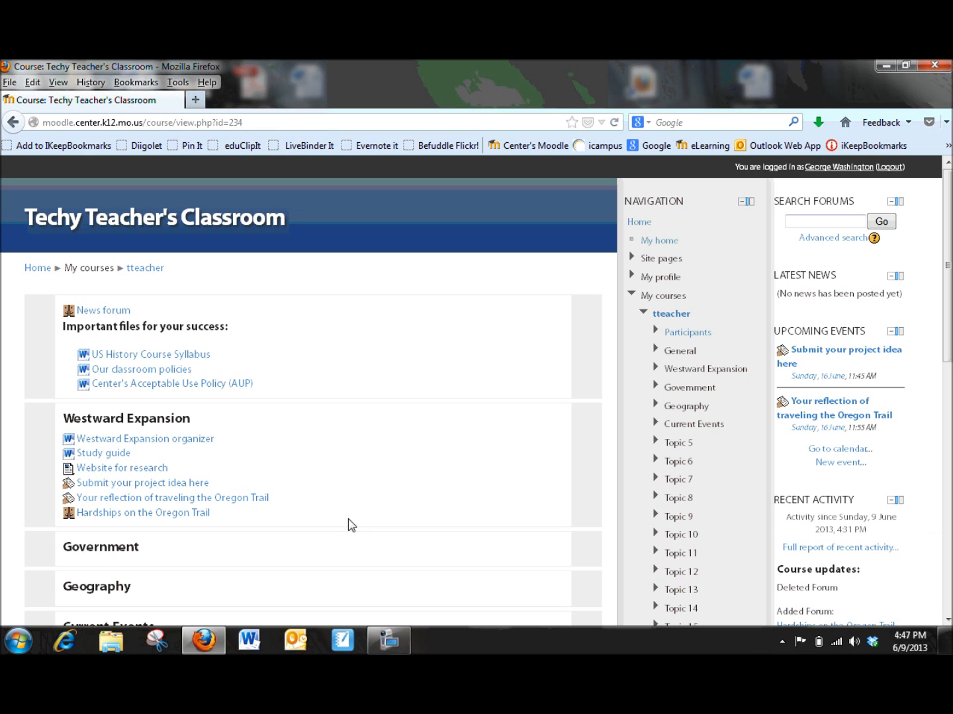
pyautogui.click(179, 515)
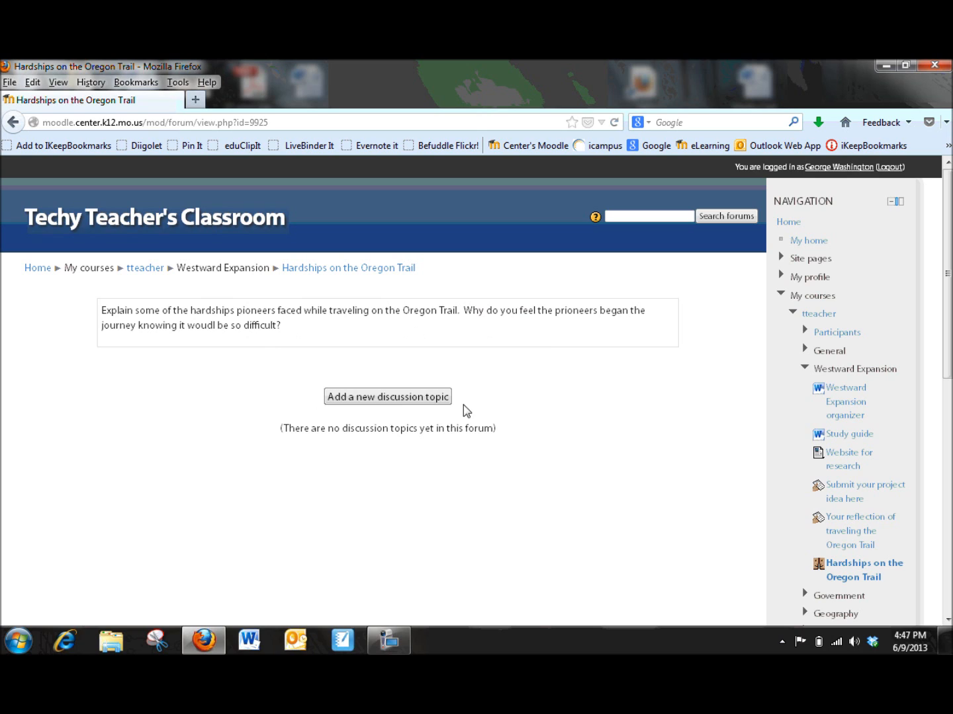
pyautogui.click(378, 403)
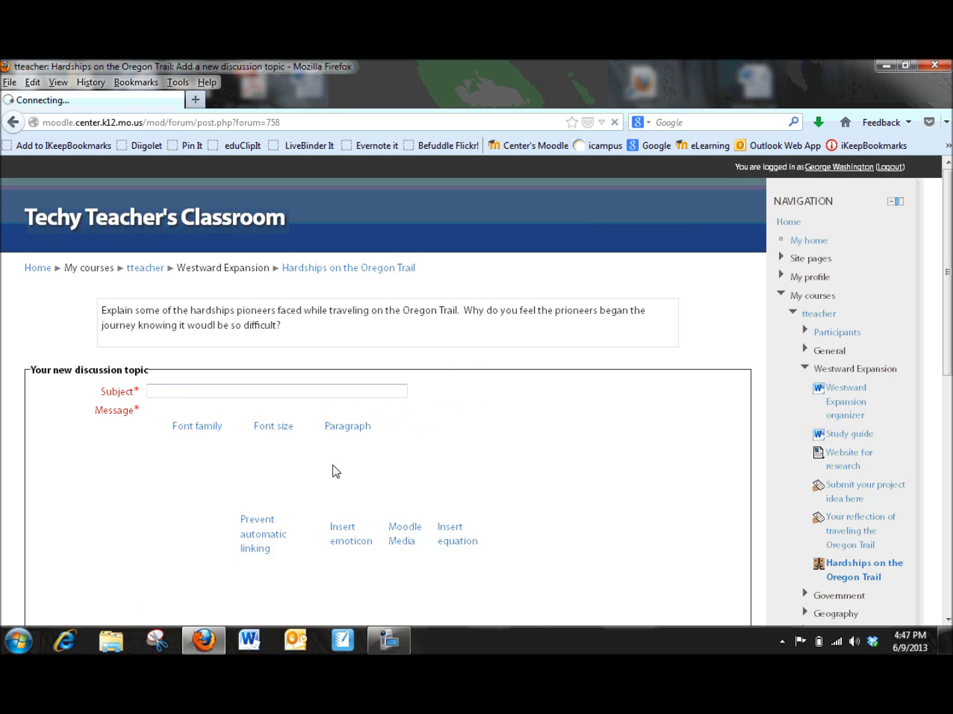
pyautogui.scroll(-2, 78, 515)
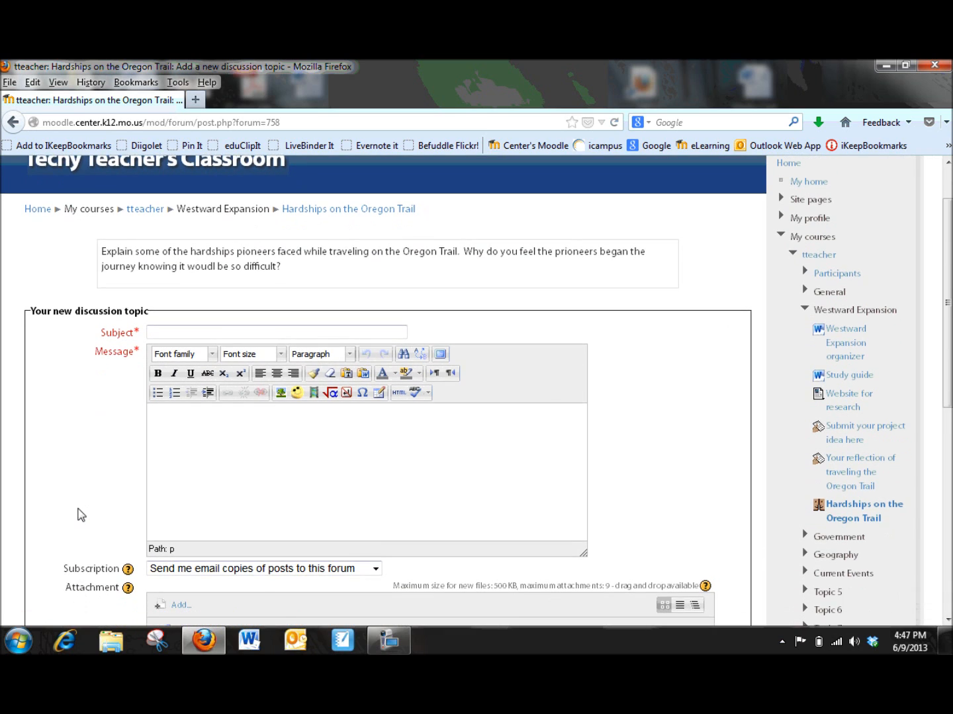
pyautogui.scroll(-1, 78, 515)
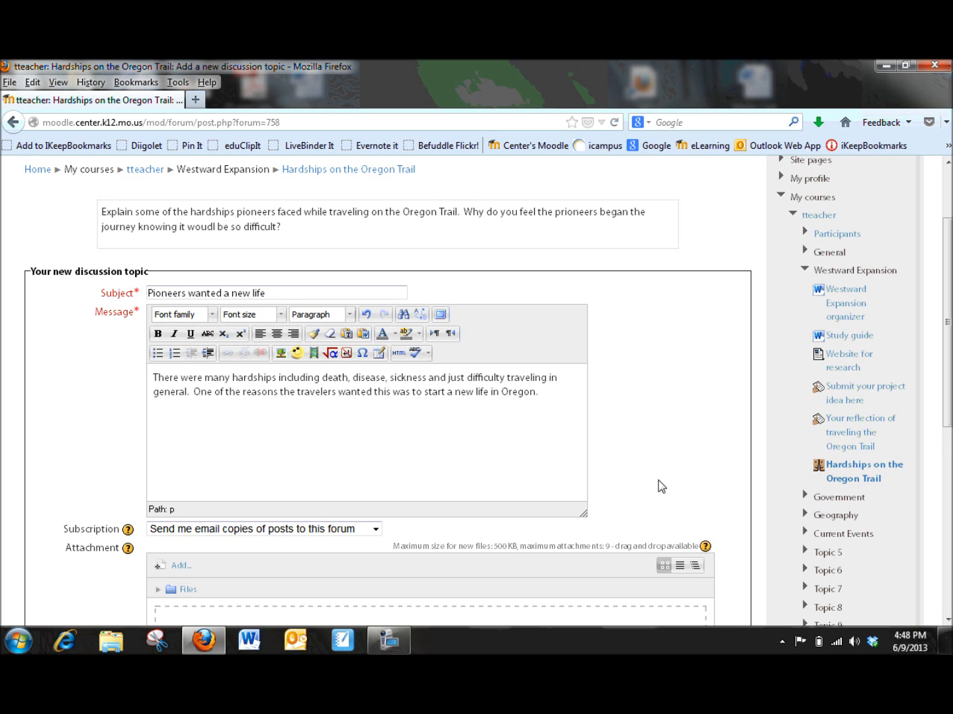
pyautogui.scroll(-5, 662, 487)
pyautogui.scroll(-4, 662, 487)
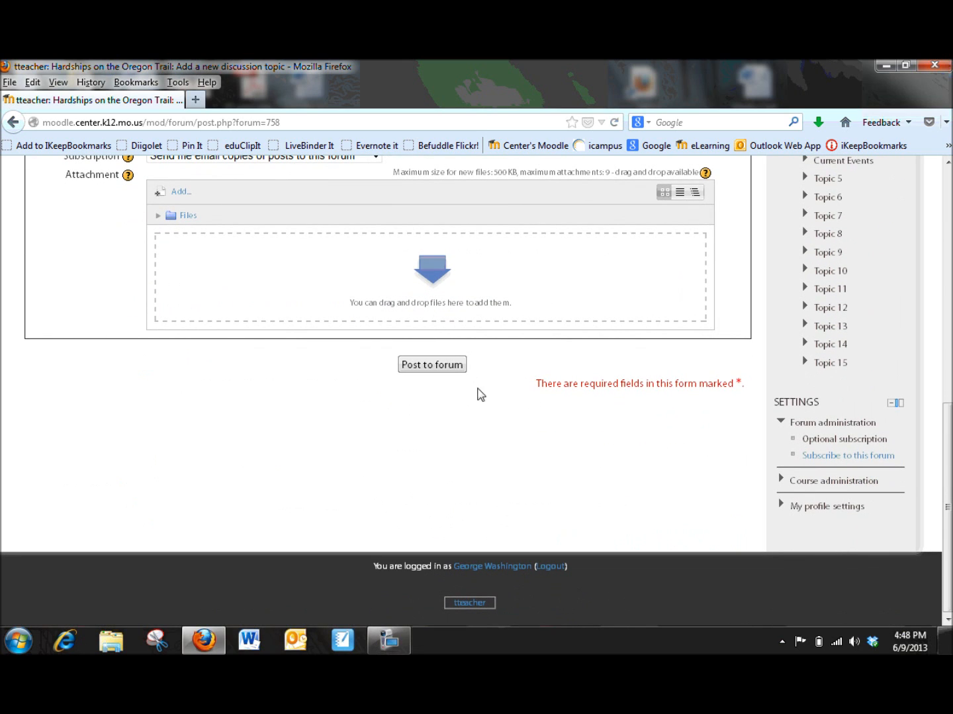
pyautogui.click(445, 366)
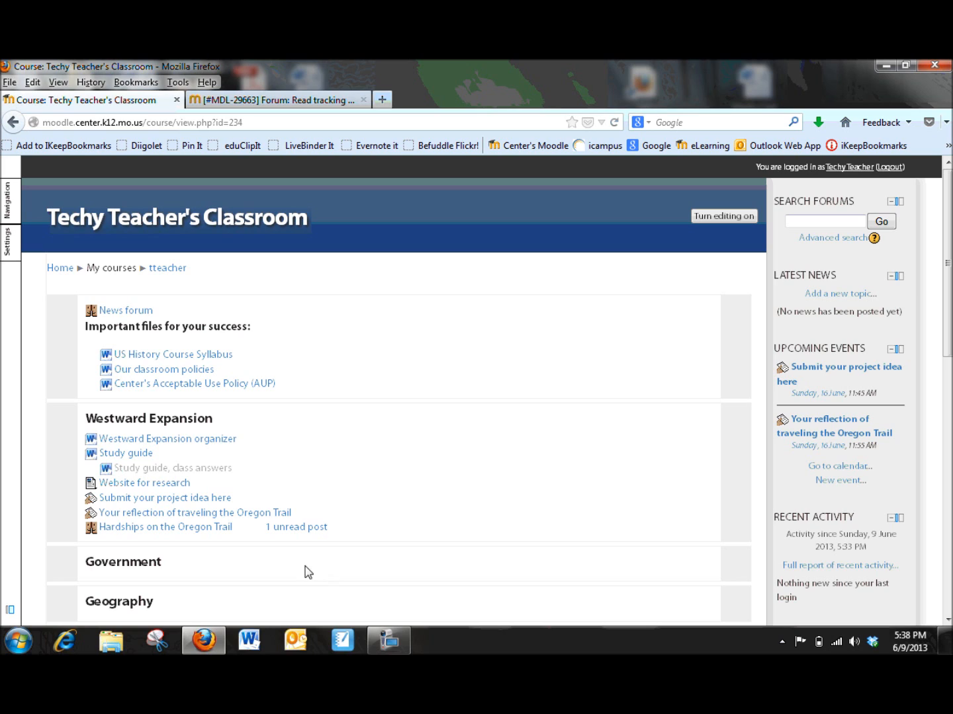
# Step: Open the "Pioneers wanted a new life" discussion and reply "This was a great idea. What do you think they did for food along the trail?"
pyautogui.click(158, 534)
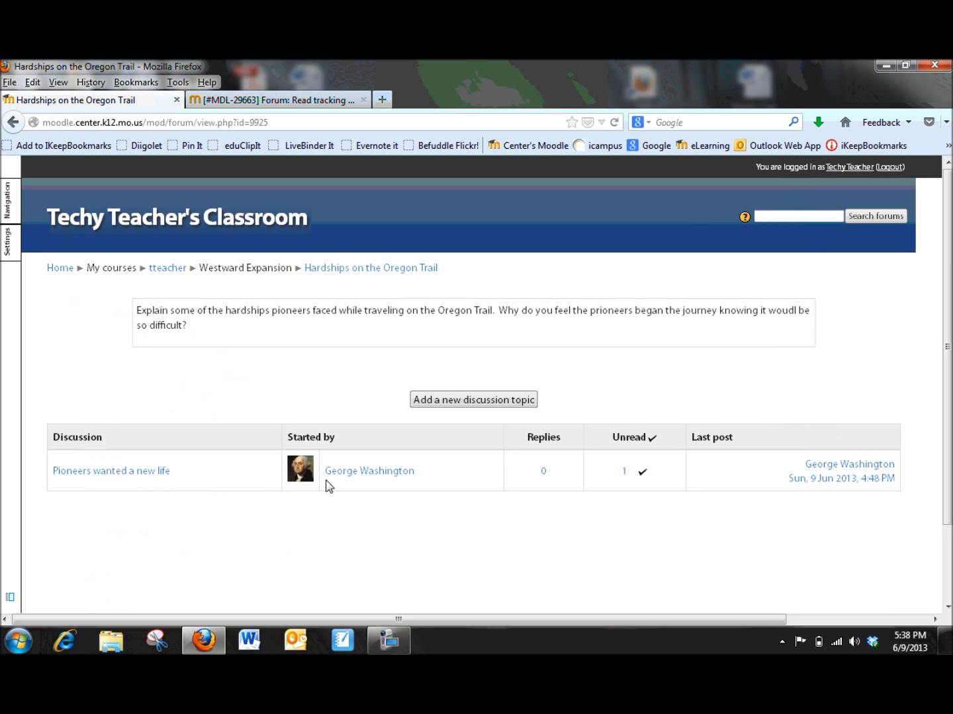
pyautogui.click(99, 473)
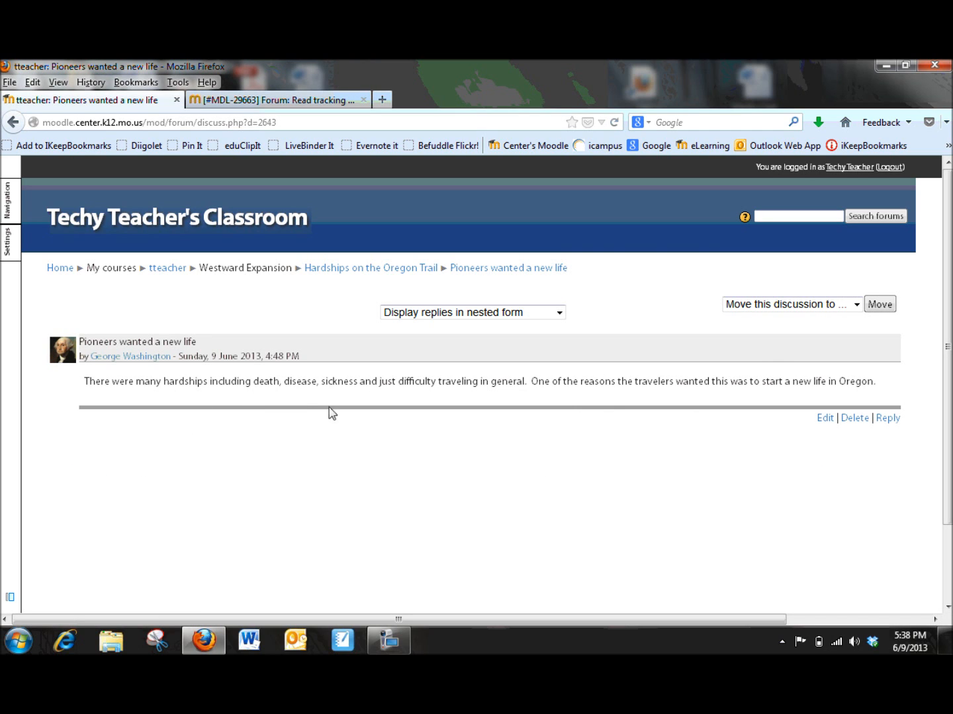
pyautogui.click(888, 419)
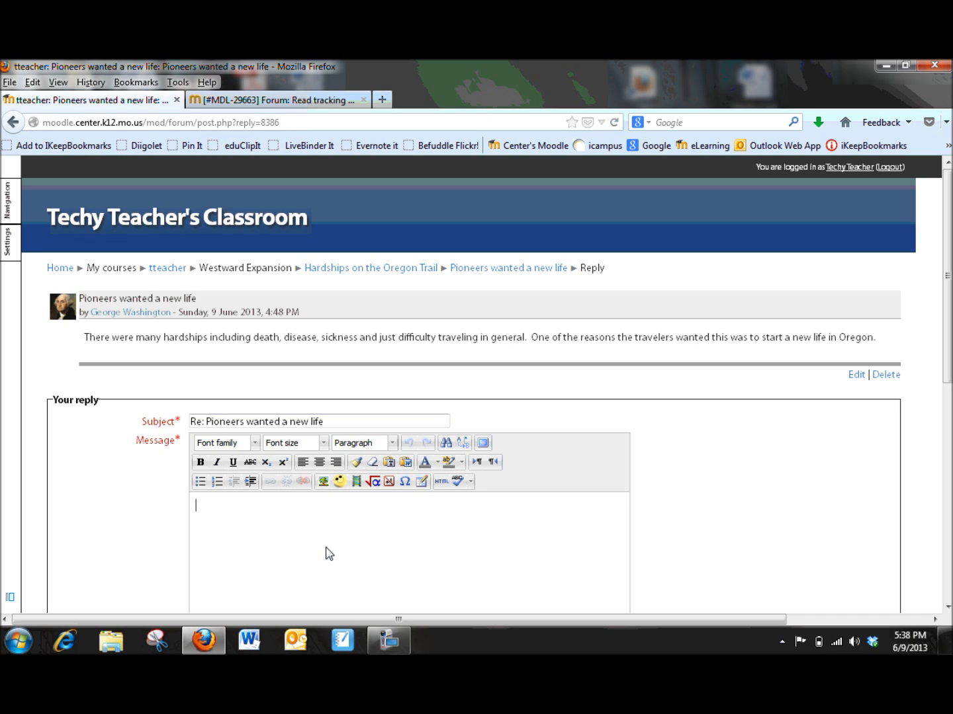
pyautogui.write('This was a great idea.  What do you think they did for food along the trail?')
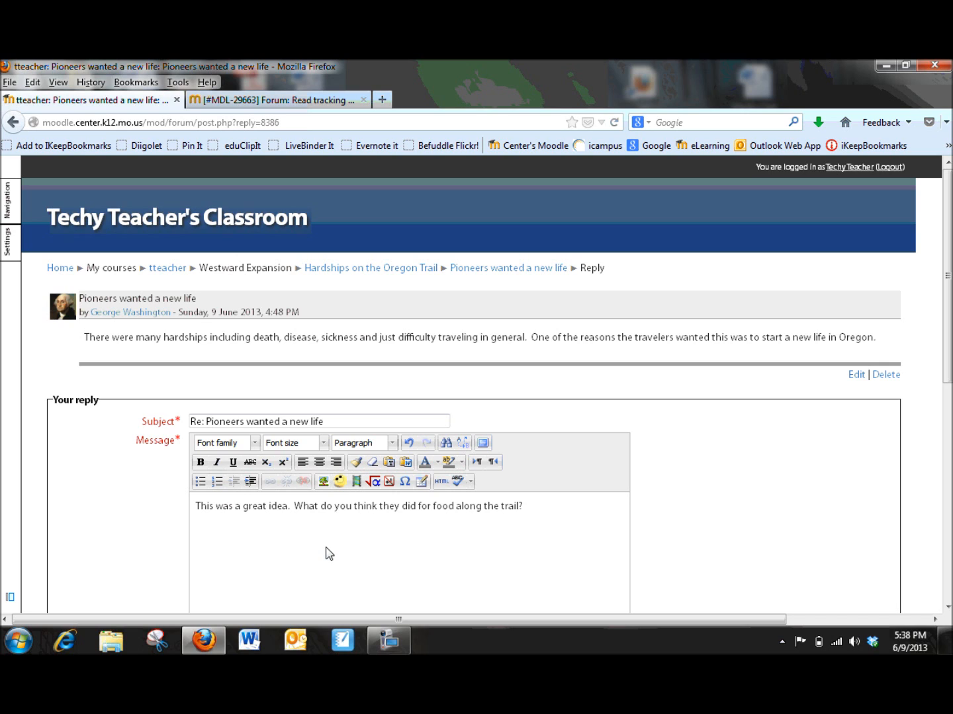
pyautogui.scroll(-10, 329, 553)
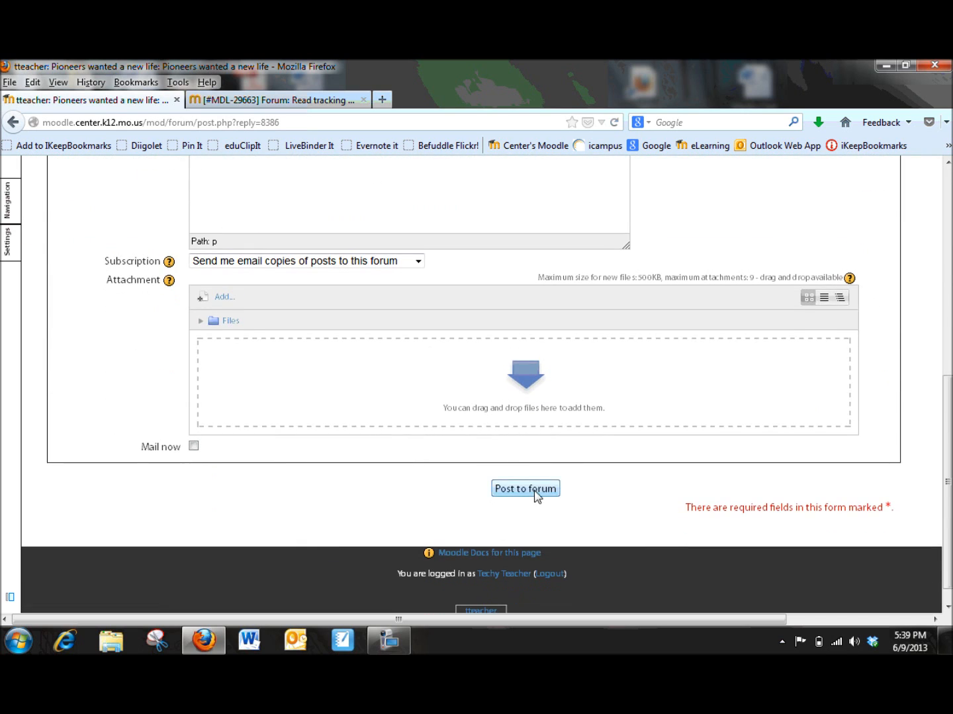
pyautogui.click(535, 493)
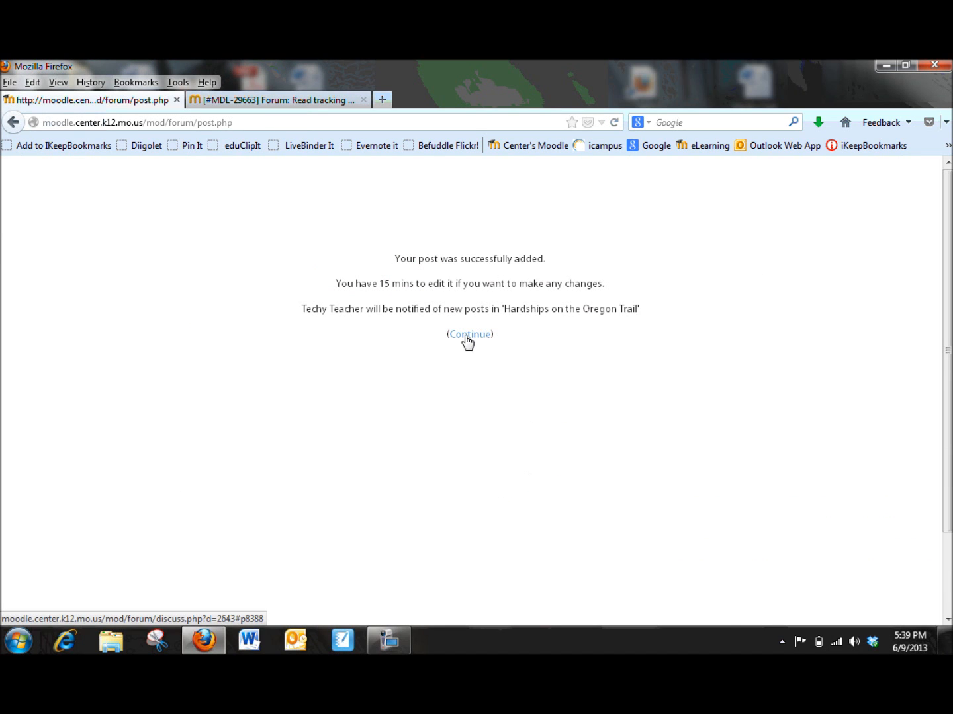
pyautogui.click(467, 337)
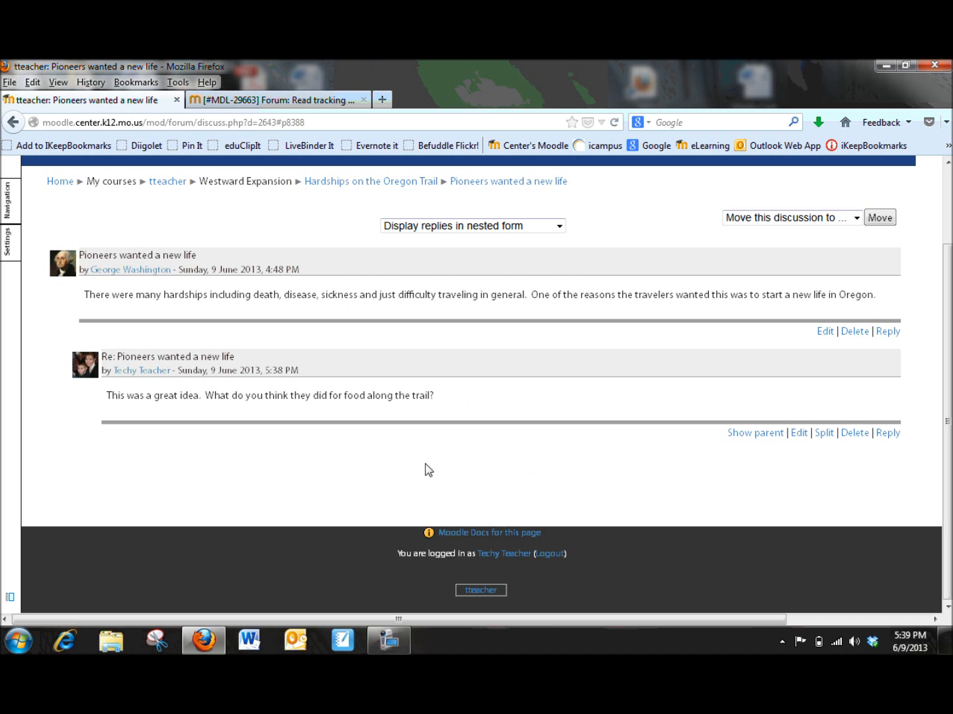
pyautogui.scroll(2, 410, 475)
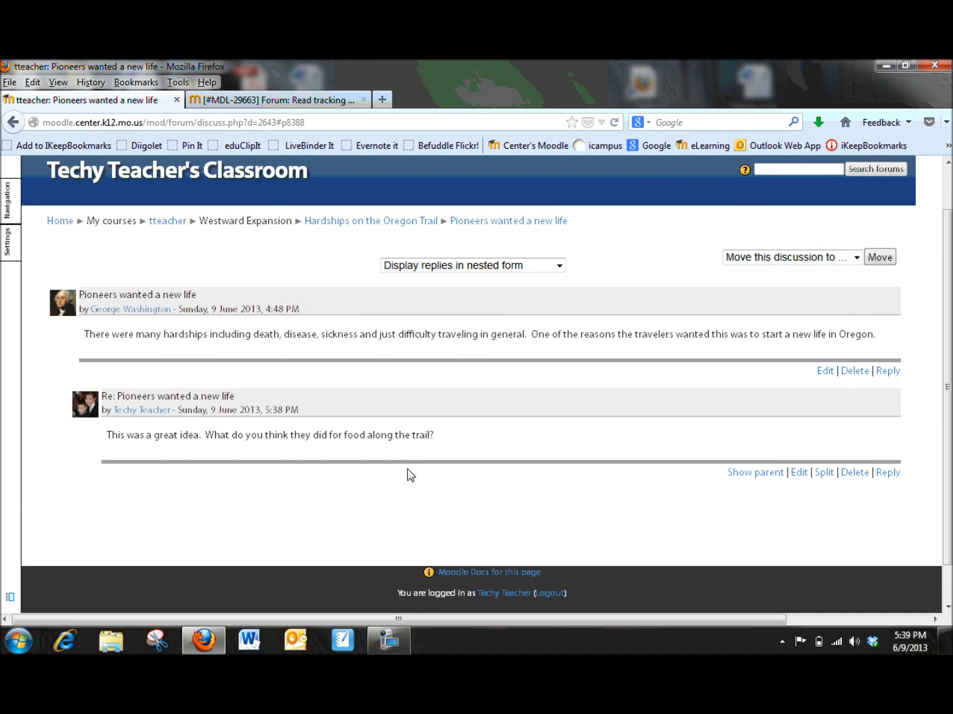